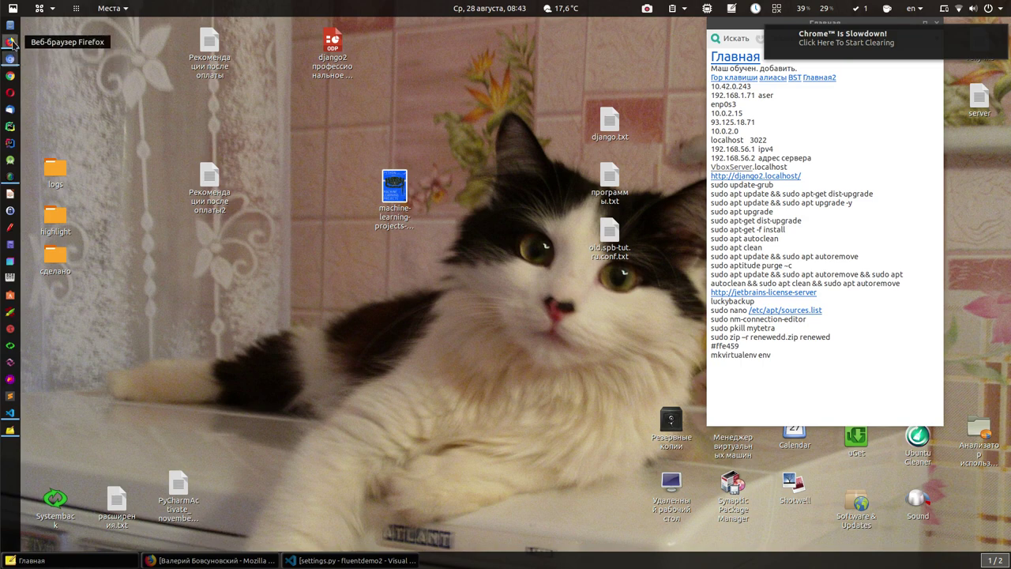
Switch to Firefox and search the web for "timeshift install ubuntu 18.04" in a new tab
{"action": "left_click", "coordinate": [10, 41]}
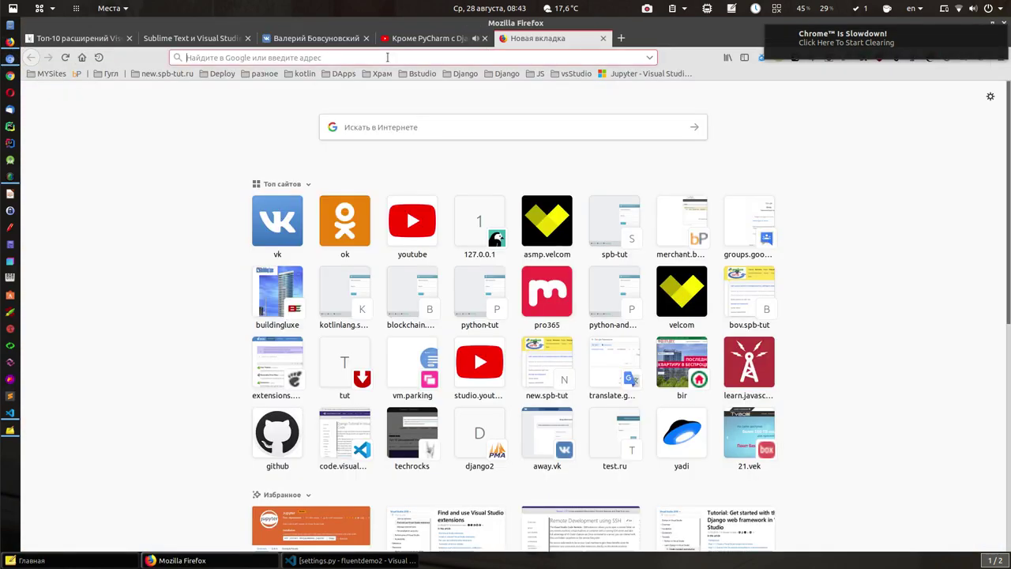
{"action": "left_click", "coordinate": [503, 40]}
{"action": "type", "text": "time"}
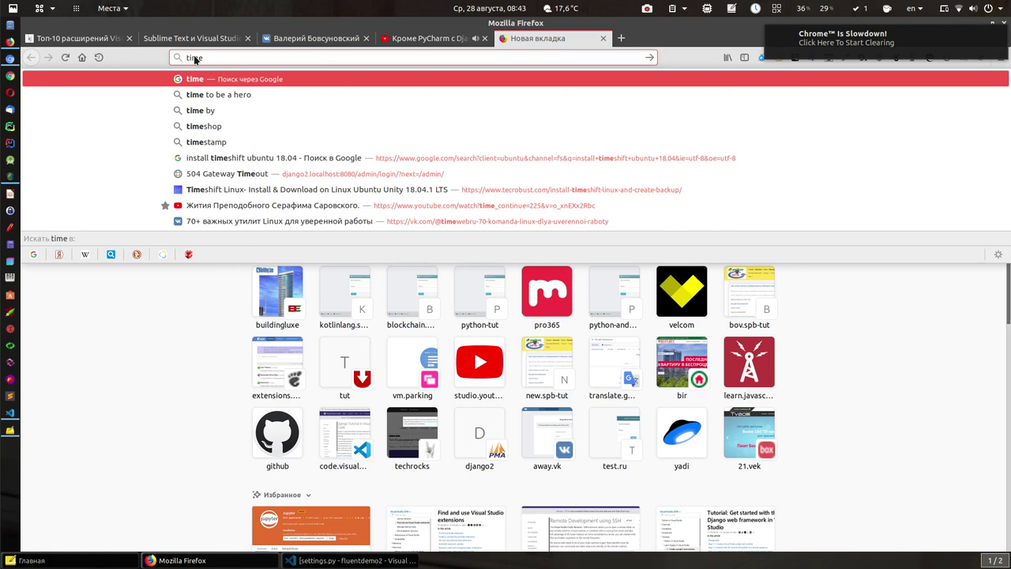
{"action": "type", "text": "shi"}
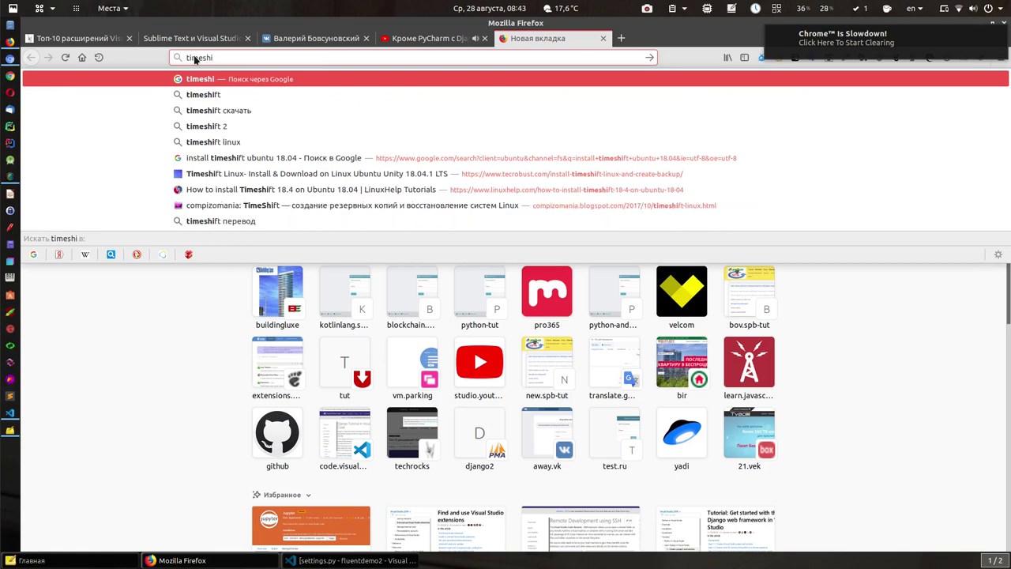
{"action": "type", "text": "ft"}
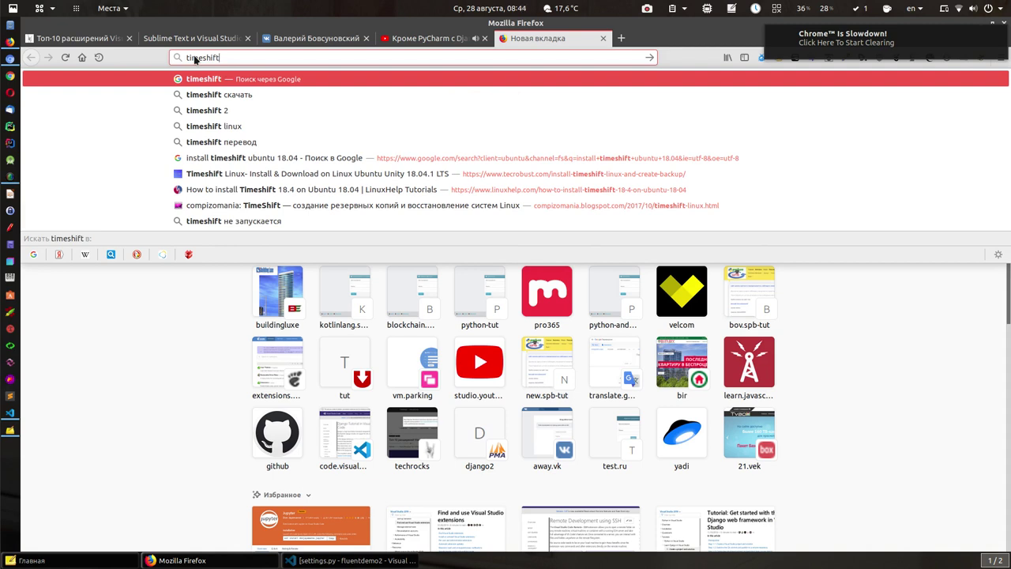
{"action": "type", "text": " install"}
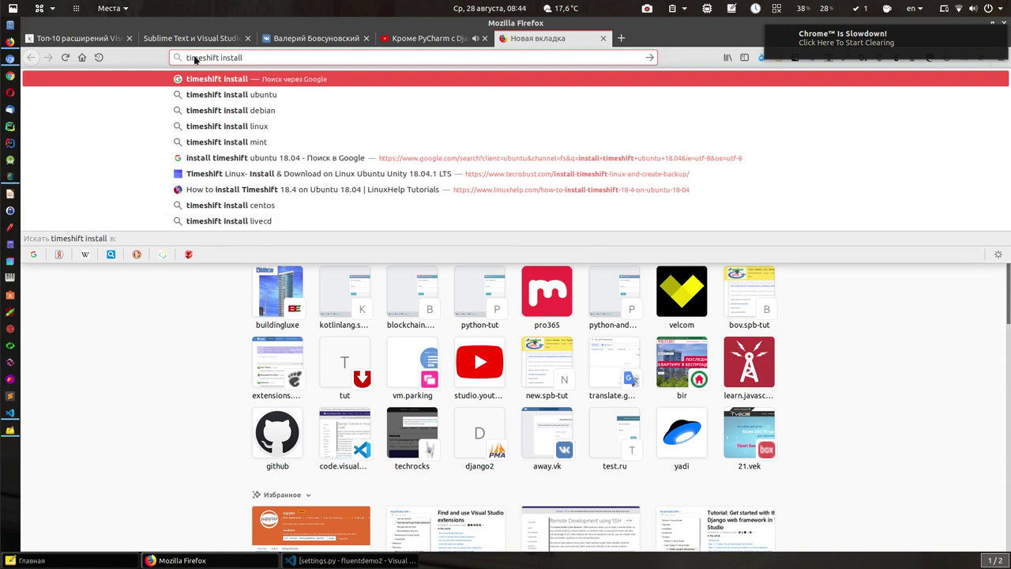
{"action": "type", "text": " u"}
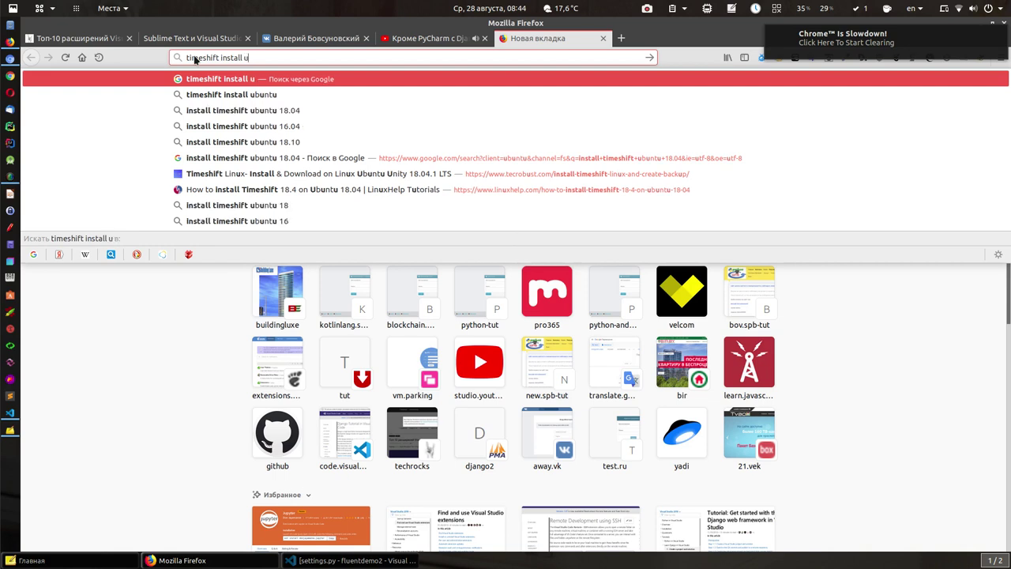
{"action": "type", "text": "buntu 18.04"}
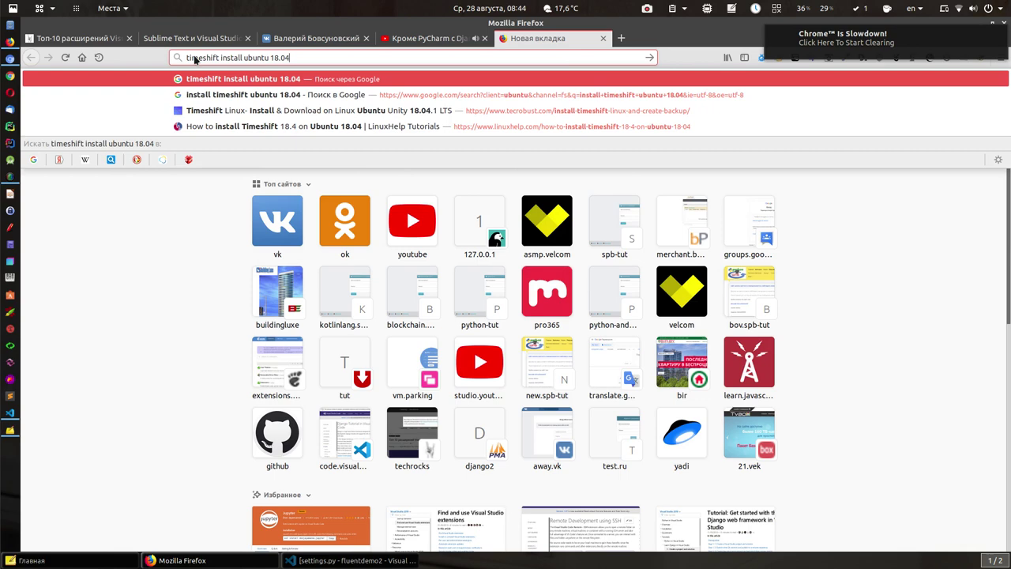
{"action": "key", "text": "Return"}
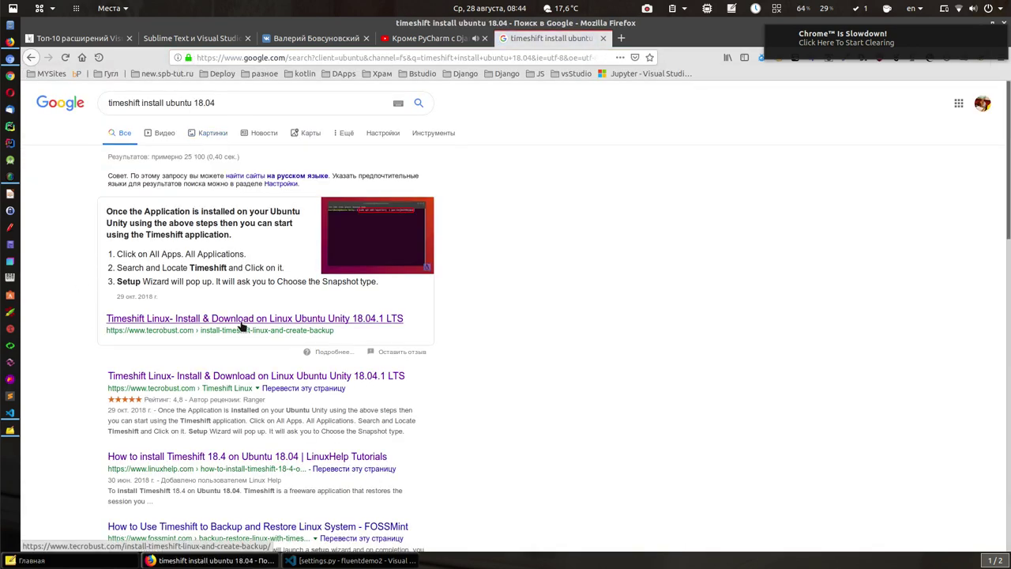
Open the tecrobust.com Timeshift article, examine its terminal installation commands, and minimize the browser
{"action": "left_click", "coordinate": [240, 328]}
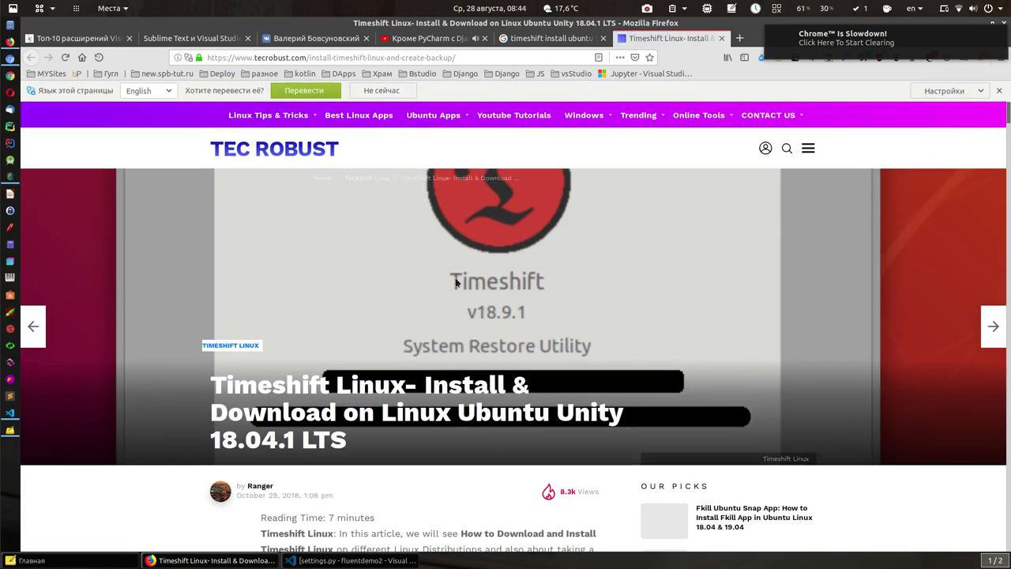
{"action": "scroll", "coordinate": [568, 269], "scroll_direction": "down", "scroll_amount": 3}
{"action": "scroll", "coordinate": [569, 273], "scroll_direction": "down", "scroll_amount": 8}
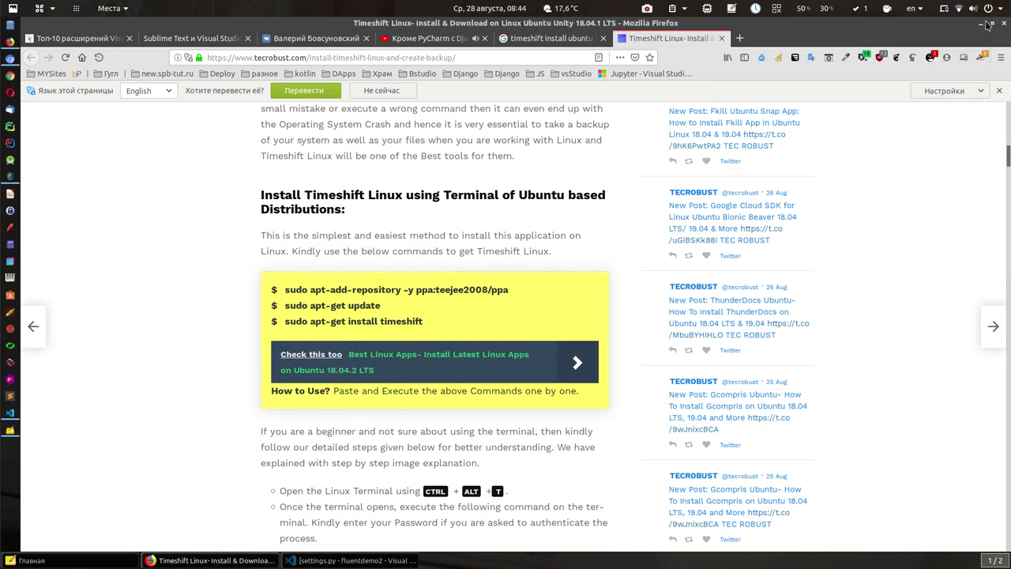
{"action": "left_click", "coordinate": [991, 23]}
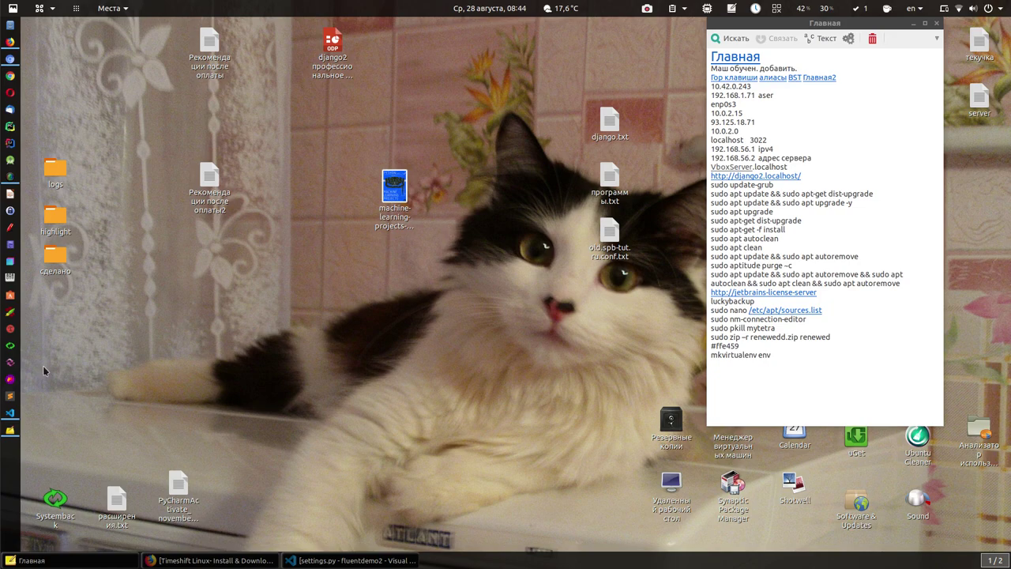
Launch Timeshift and authenticate as superuser by entering the account password
{"action": "left_click", "coordinate": [11, 331]}
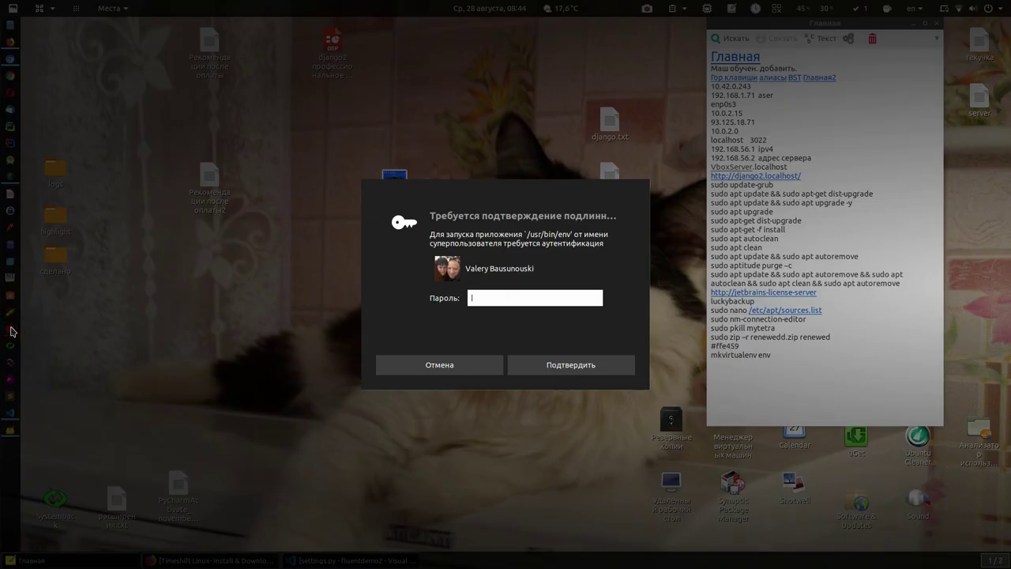
{"action": "type", "text": "*****"}
{"action": "key", "text": "Return"}
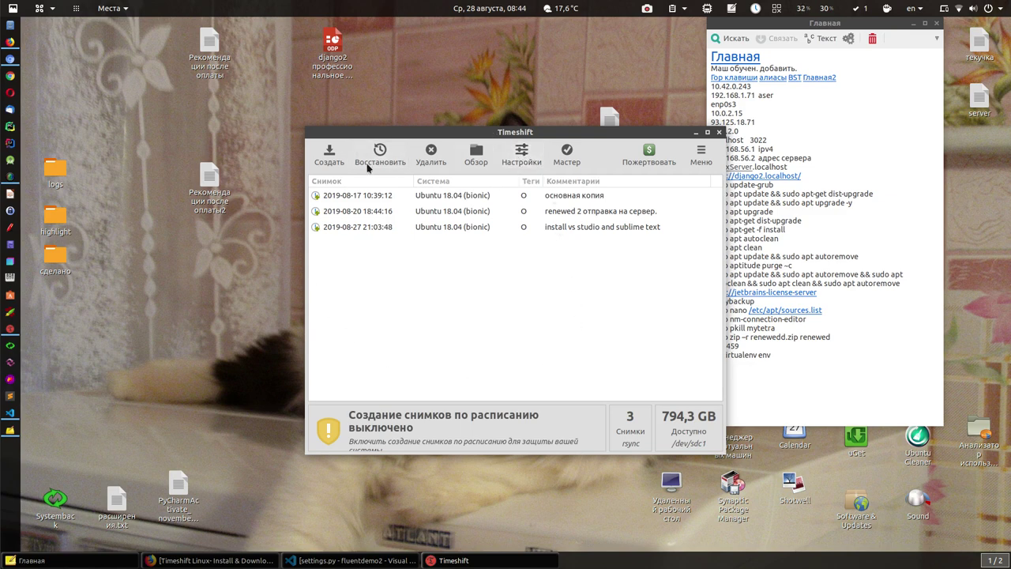
Open the Timeshift settings and review the snapshot type, storage location, schedule and user home directory options
{"action": "left_click", "coordinate": [519, 156]}
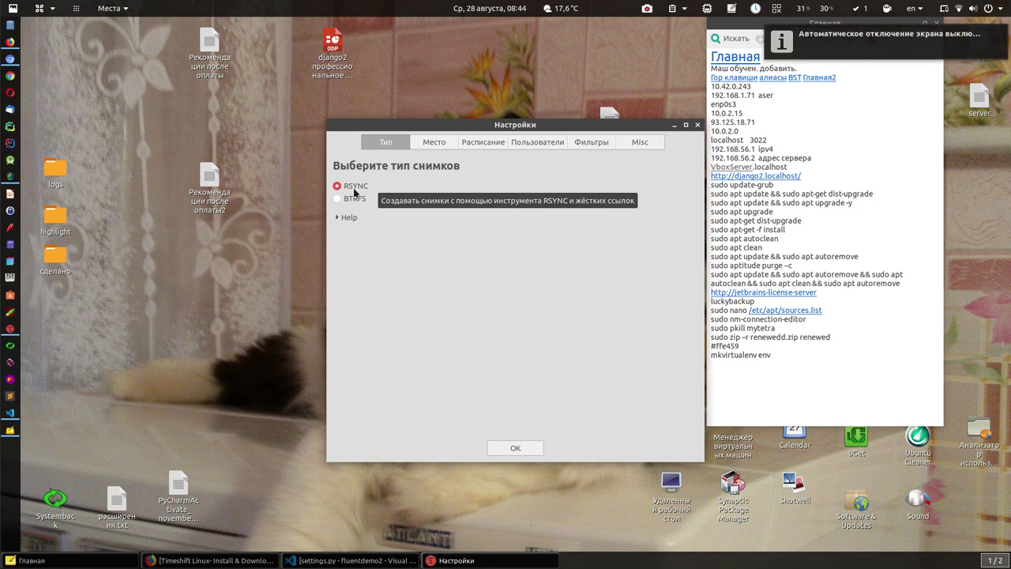
{"action": "left_click", "coordinate": [438, 142]}
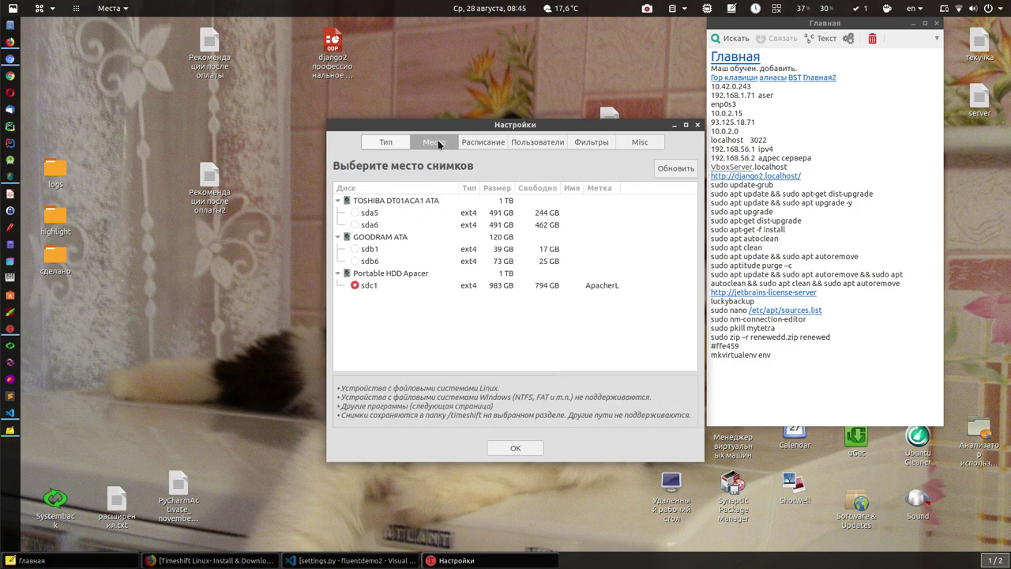
{"action": "left_click", "coordinate": [482, 146]}
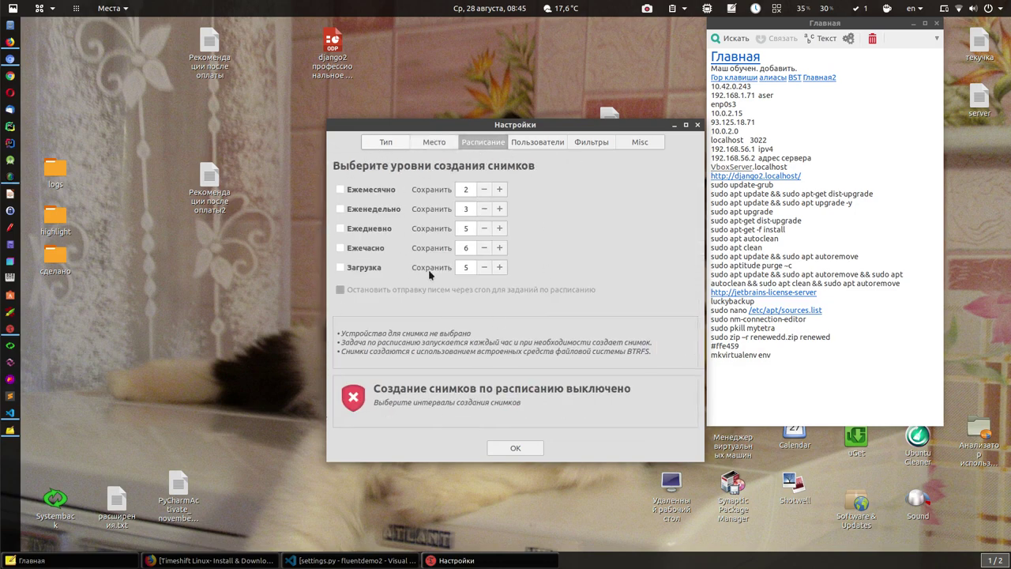
{"action": "left_click", "coordinate": [539, 142]}
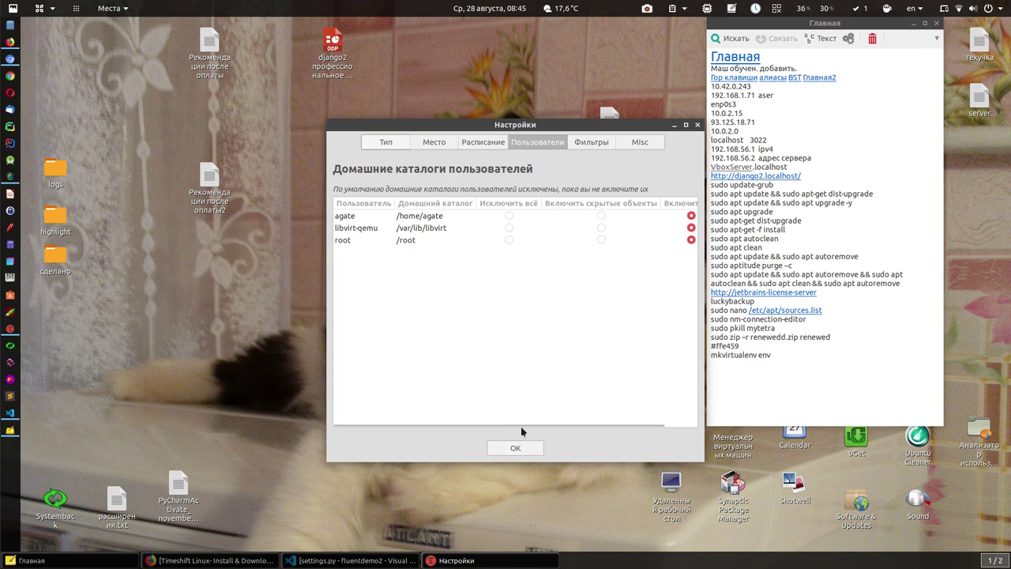
{"action": "left_click_drag", "start_coordinate": [520, 426], "coordinate": [493, 424]}
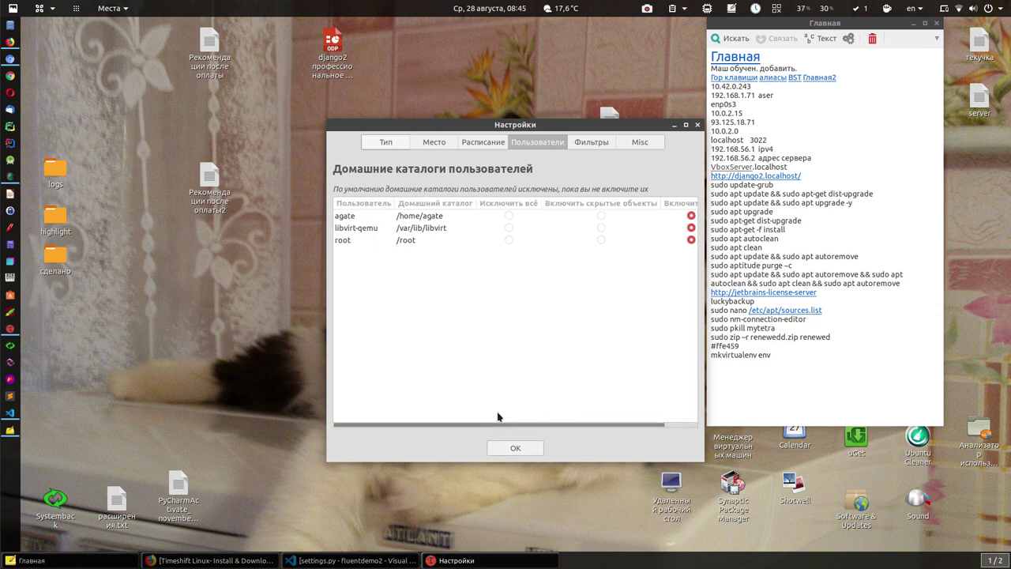
{"action": "left_click", "coordinate": [885, 295]}
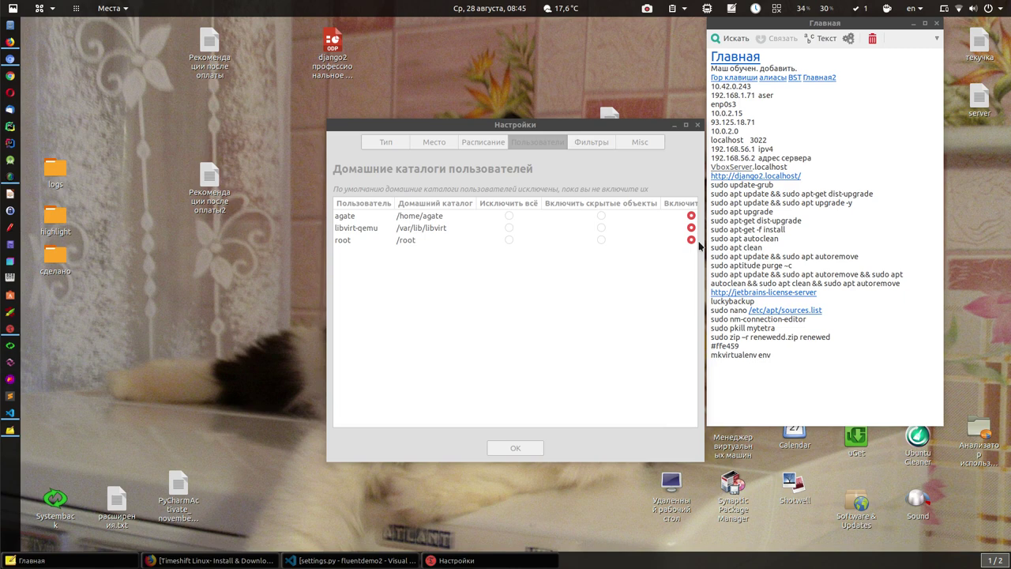
Review the include/exclude filters against the user directories, check the date format and snapshot type, and close the settings
{"action": "left_click", "coordinate": [592, 144]}
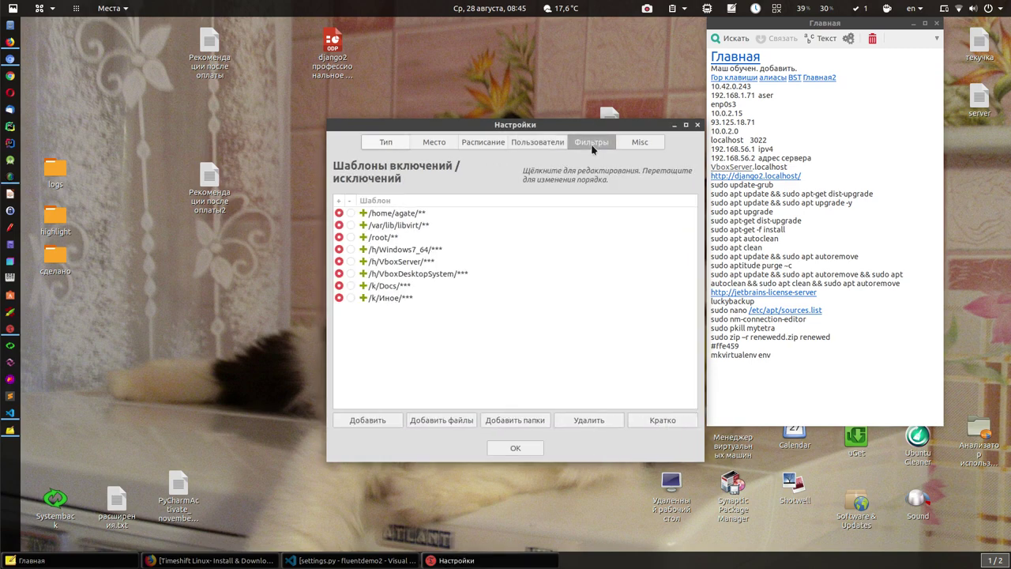
{"action": "left_click", "coordinate": [545, 143]}
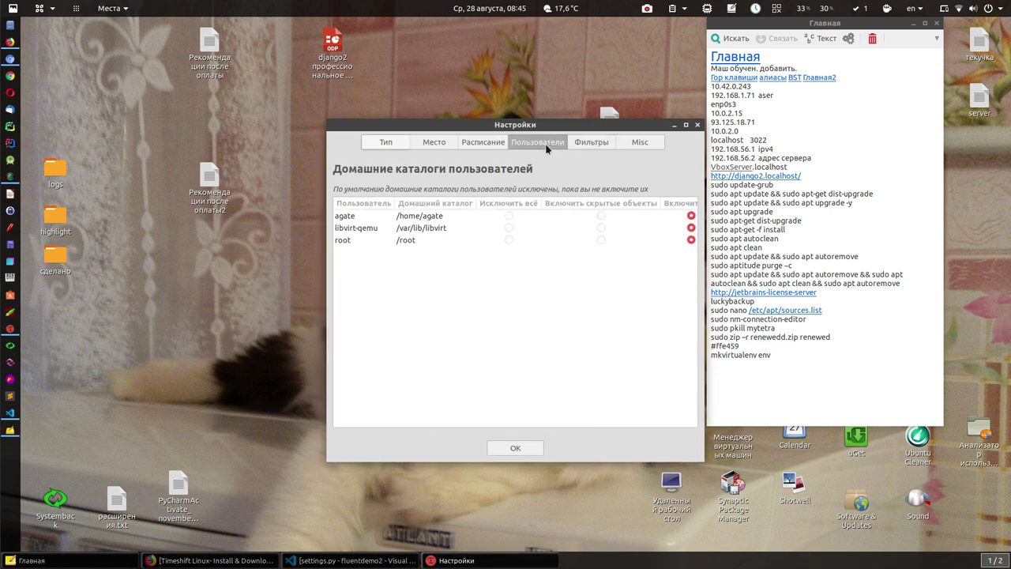
{"action": "left_click", "coordinate": [590, 144]}
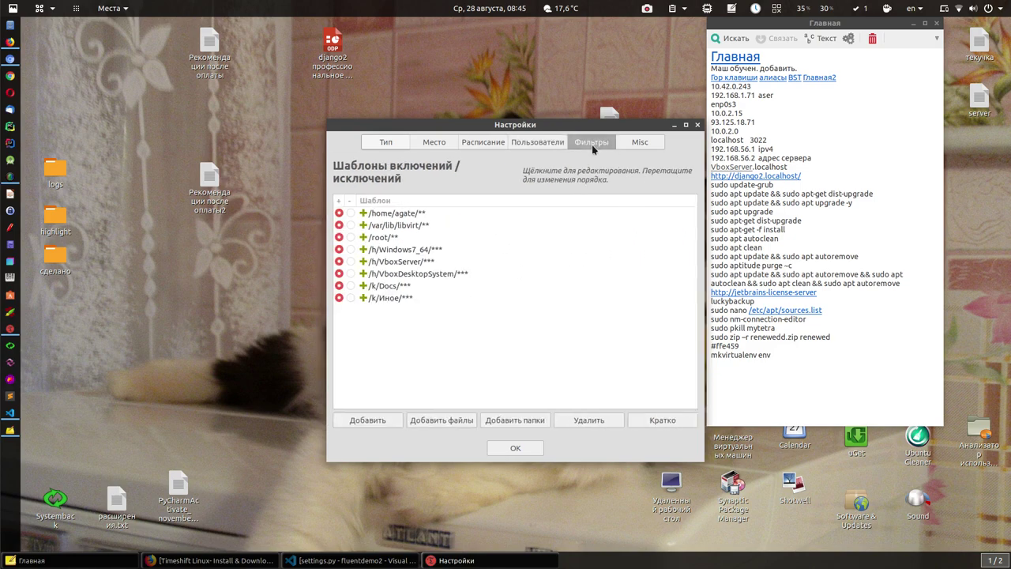
{"action": "left_click", "coordinate": [642, 143]}
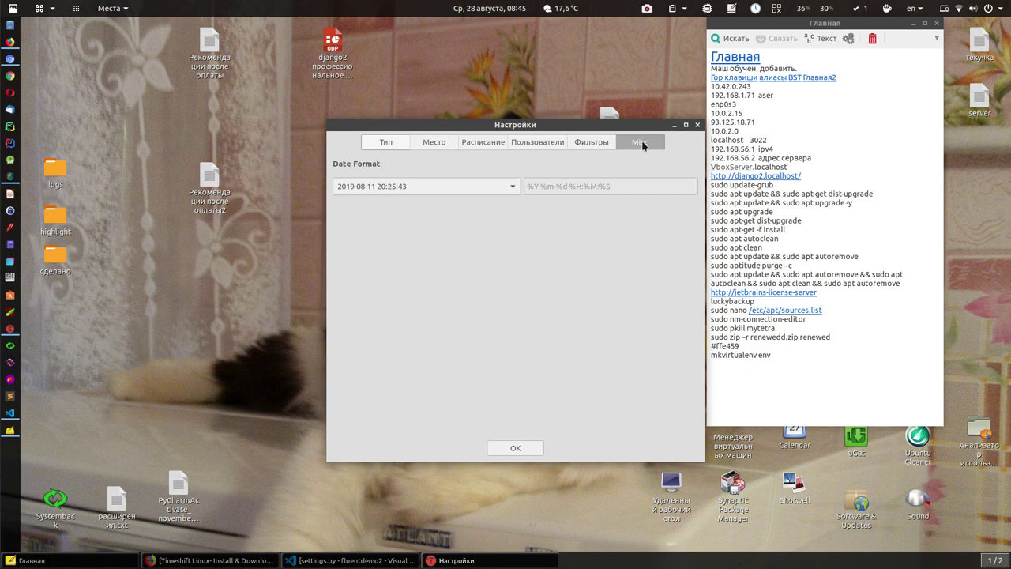
{"action": "left_click", "coordinate": [387, 143]}
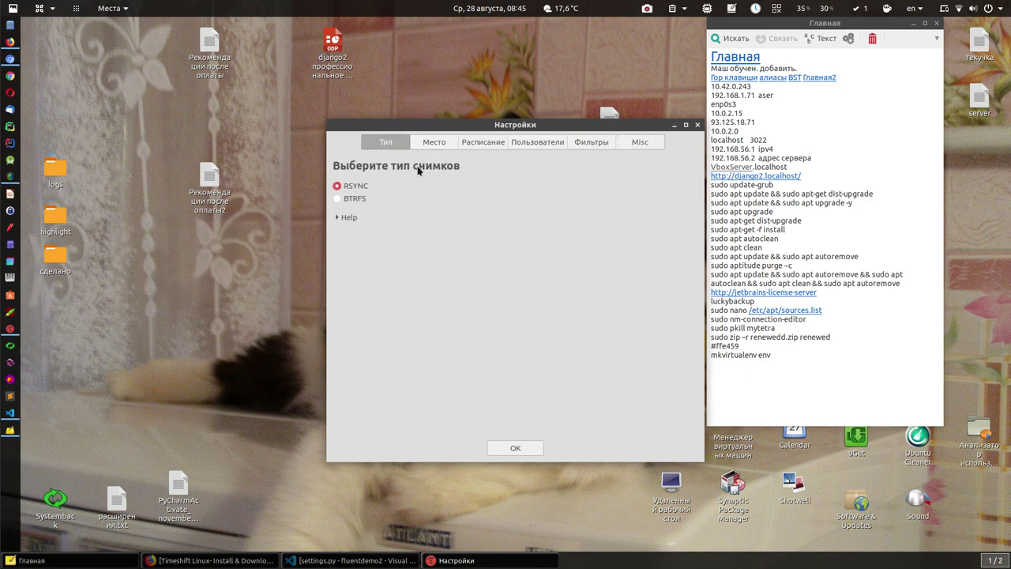
{"action": "left_click", "coordinate": [514, 447]}
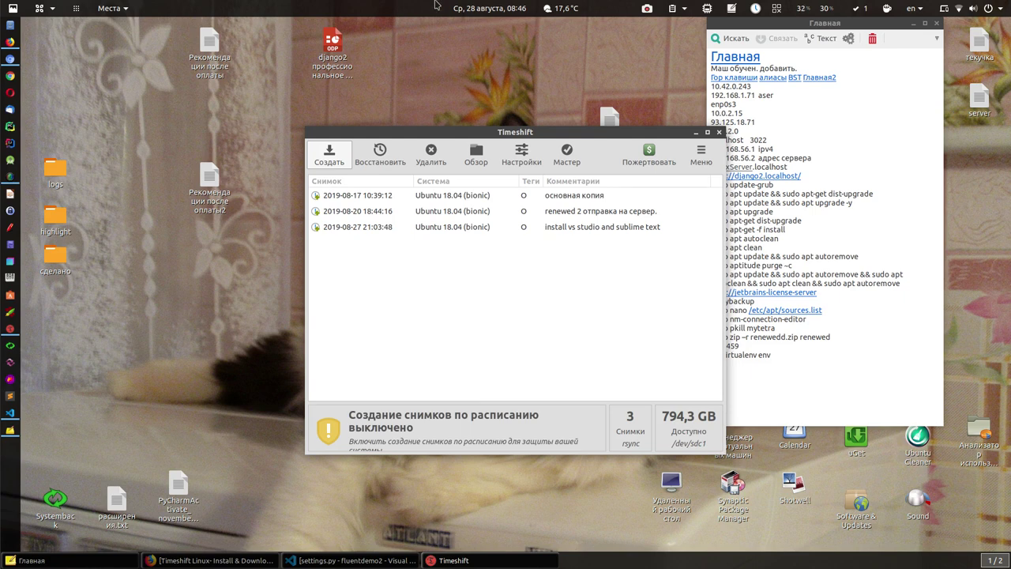
Select the snapshot commented "install vs studio and sublime text" and switch to the fluentdemo2 project in Visual Studio Code
{"action": "left_click", "coordinate": [427, 227]}
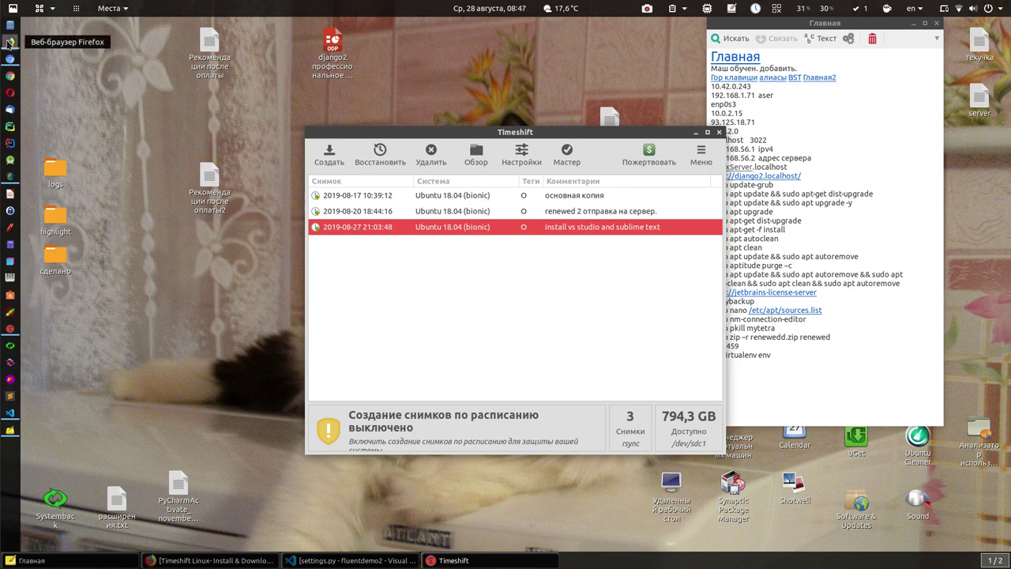
{"action": "left_click", "coordinate": [9, 413]}
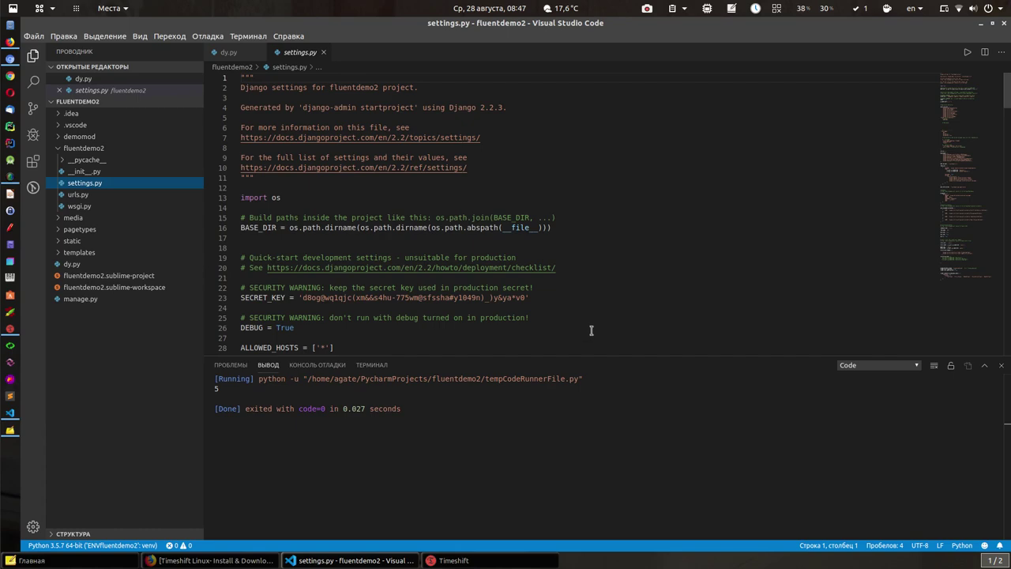
Switch to Firefox and open the bookmarked spb-tut.ru Python + Django site in a new tab
{"action": "left_click", "coordinate": [9, 41]}
{"action": "key", "text": "ctrl+t"}
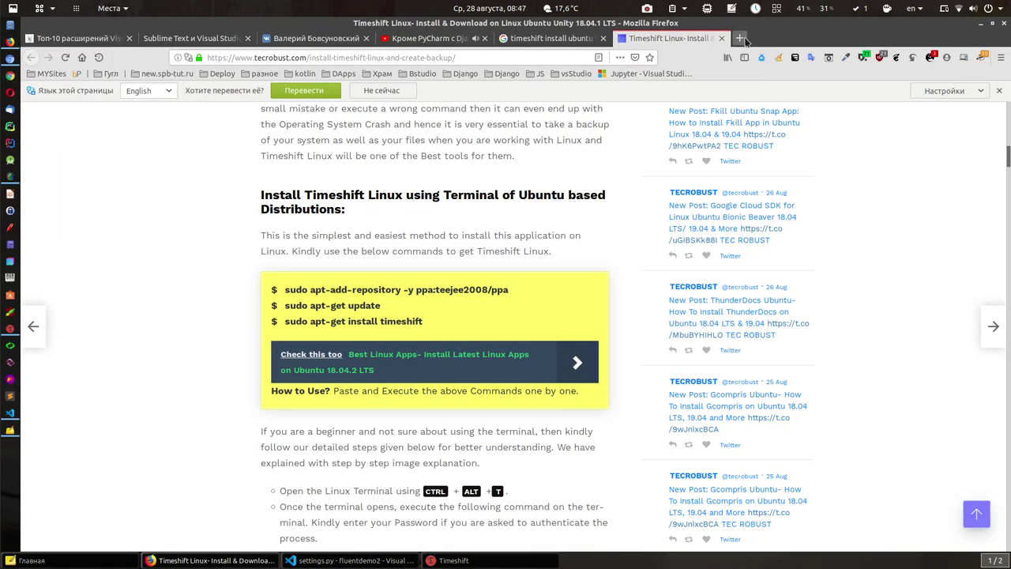
{"action": "left_click", "coordinate": [51, 74]}
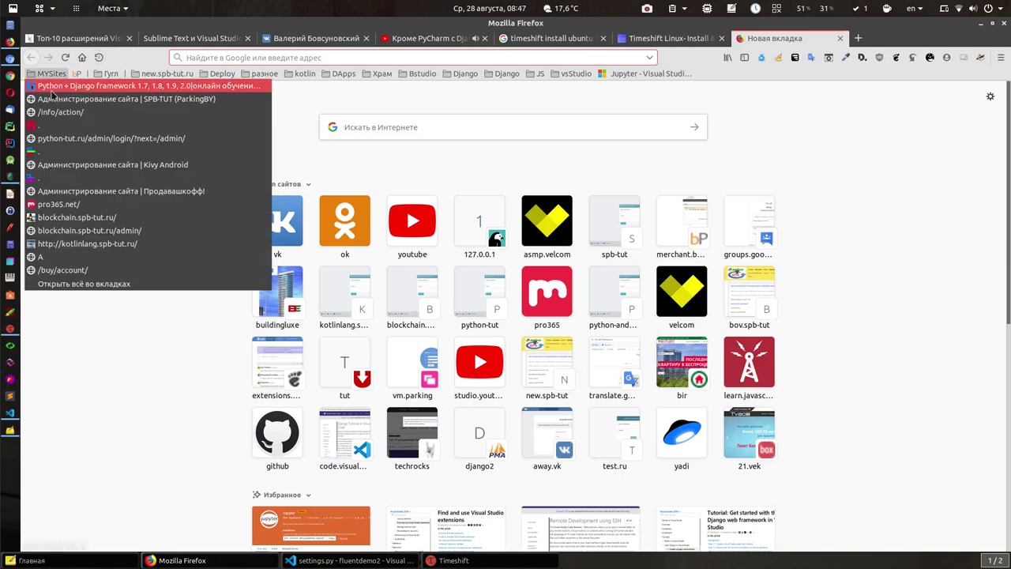
{"action": "left_click", "coordinate": [212, 146]}
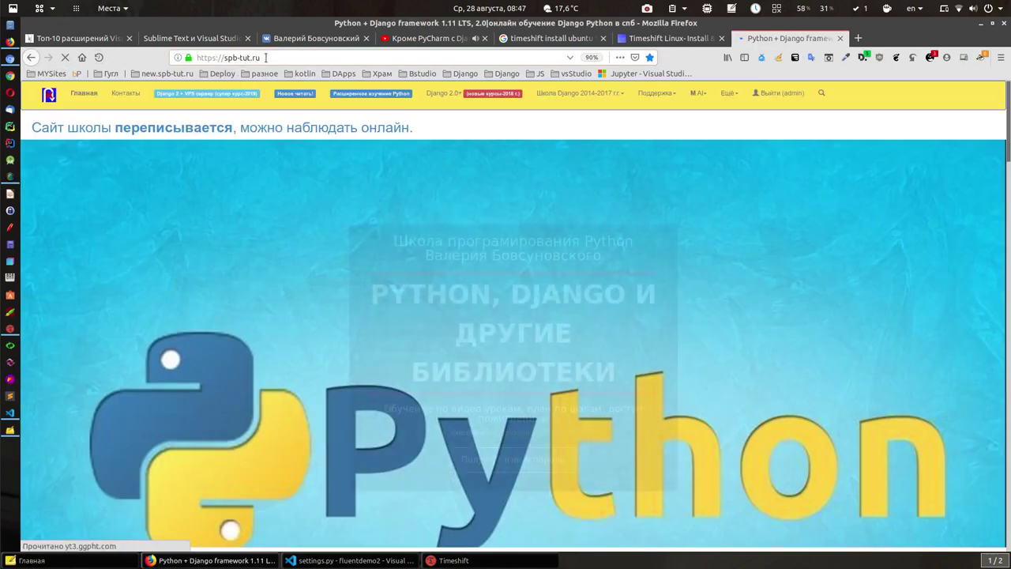
{"action": "left_click", "coordinate": [265, 58]}
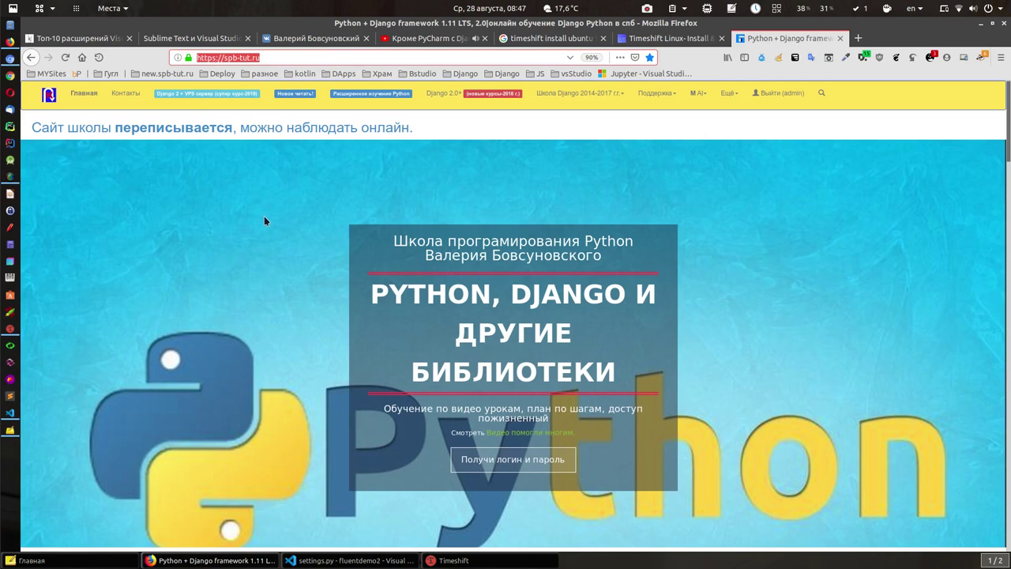
Open the rewritten school site bov.spb-tut.ru, view its login page, and minimize the browser to return to the code editor
{"action": "left_click", "coordinate": [237, 128]}
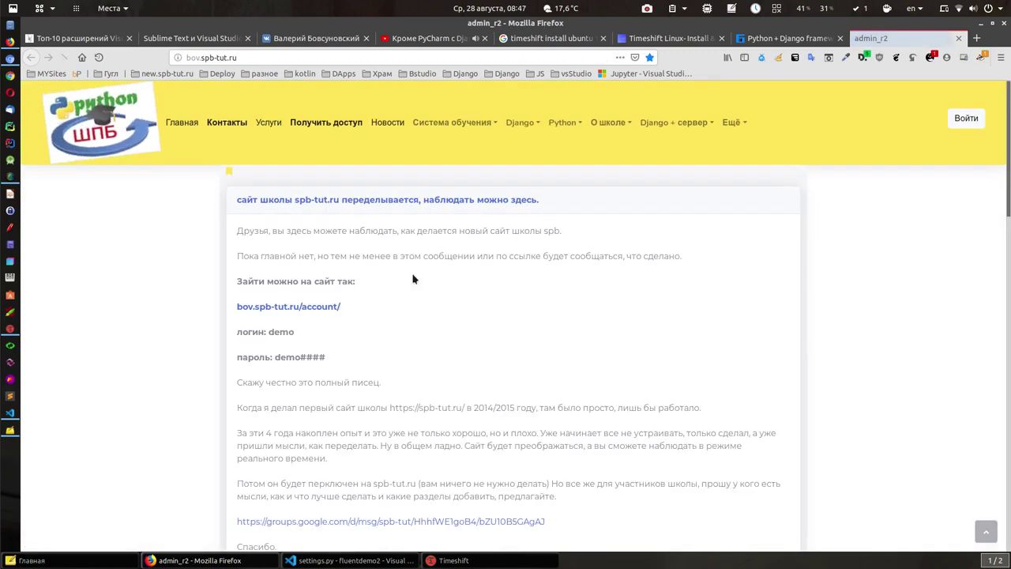
{"action": "left_click", "coordinate": [966, 117]}
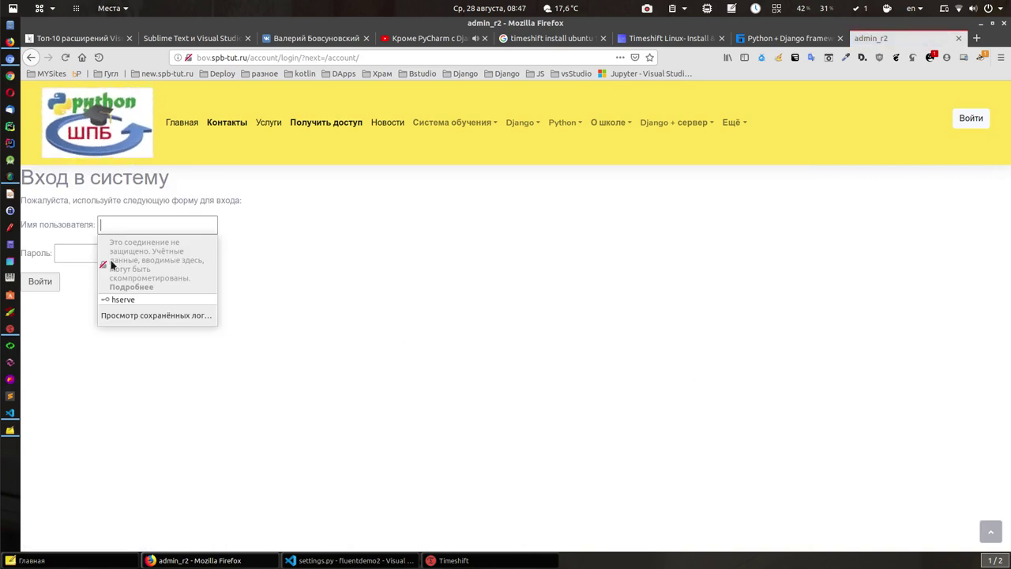
{"action": "left_click", "coordinate": [809, 237]}
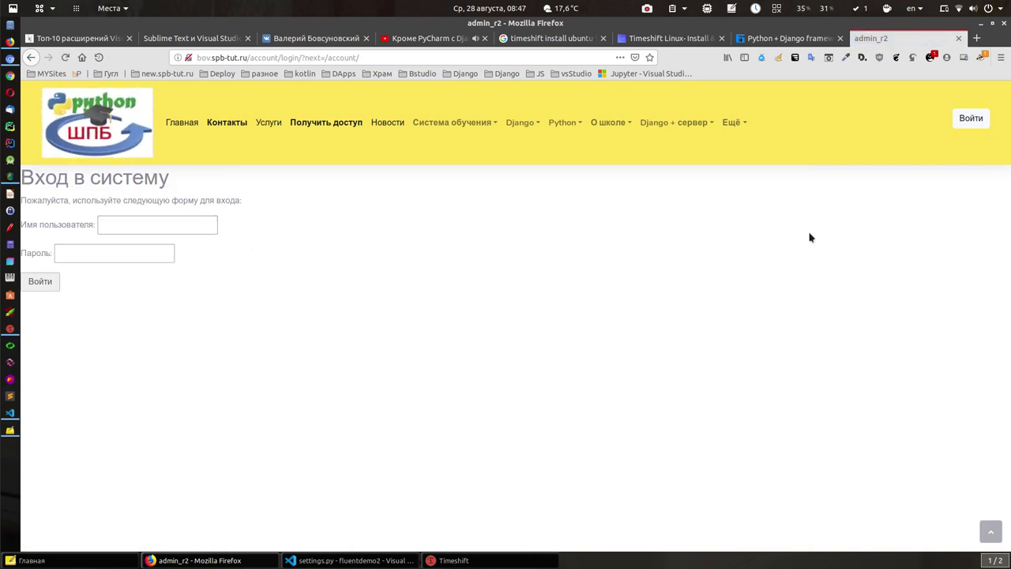
{"action": "left_click", "coordinate": [990, 24]}
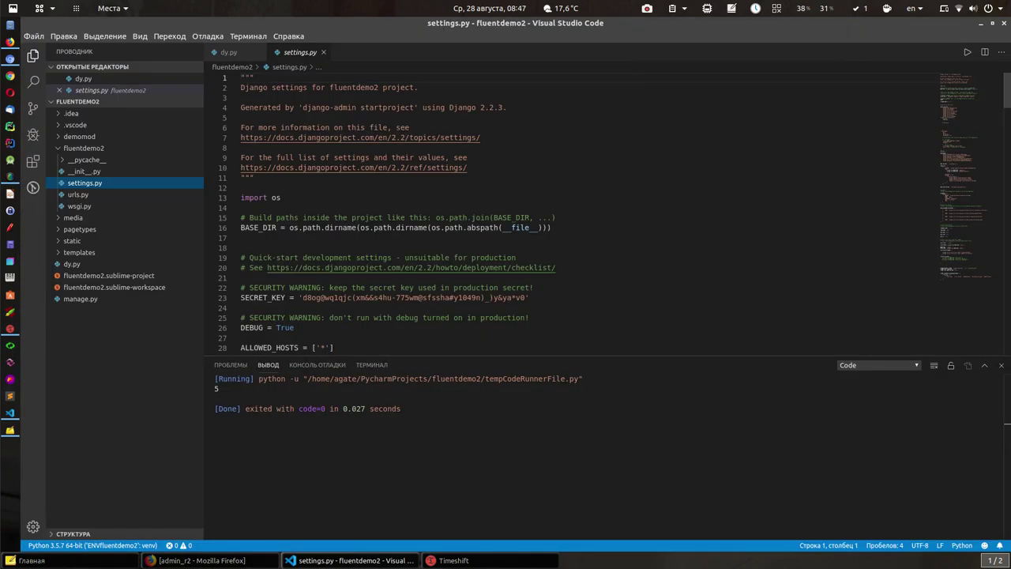